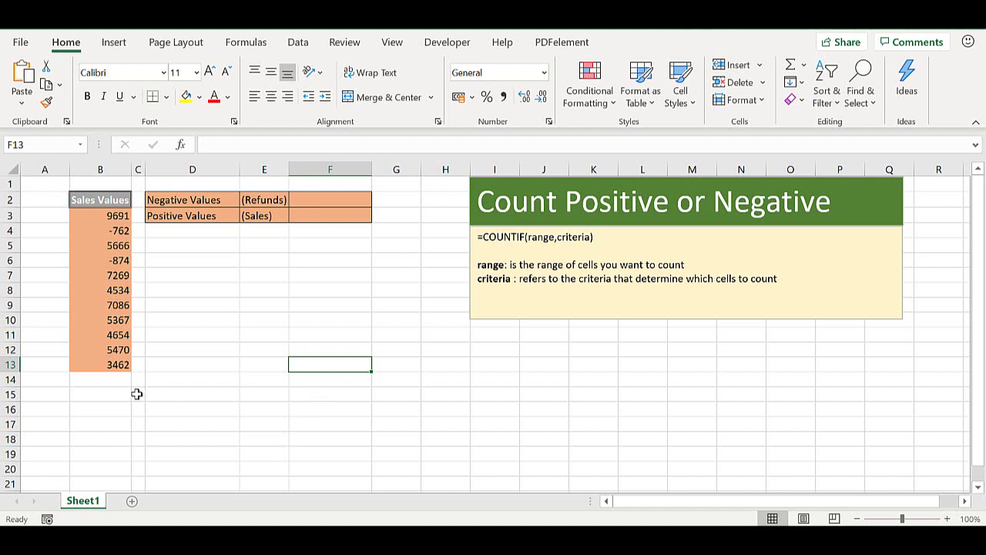
- Examine the Sales Values list in B2:B13 and the negative (refunds) and positive (sales) summary rows
click(102, 203)
drag(103, 209, 99, 368)
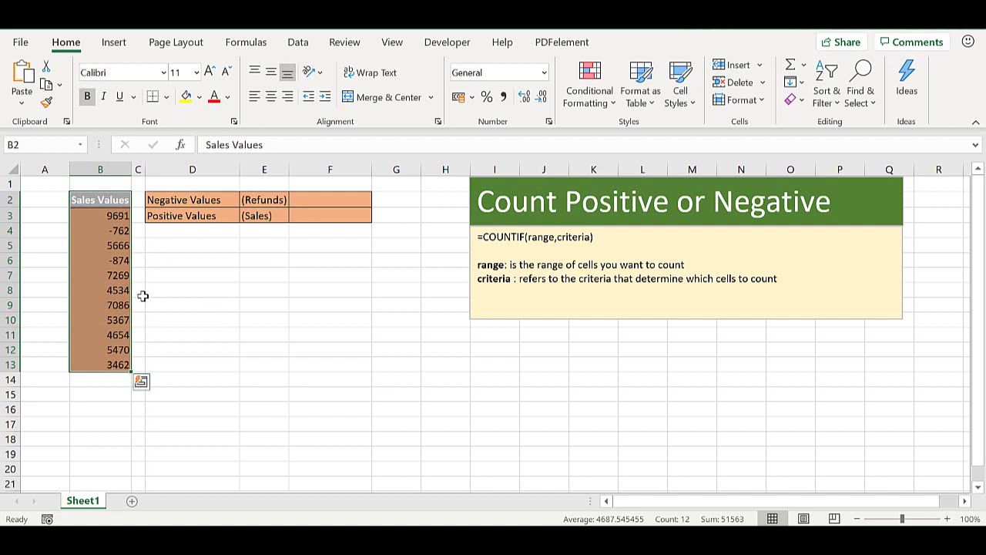
click(266, 244)
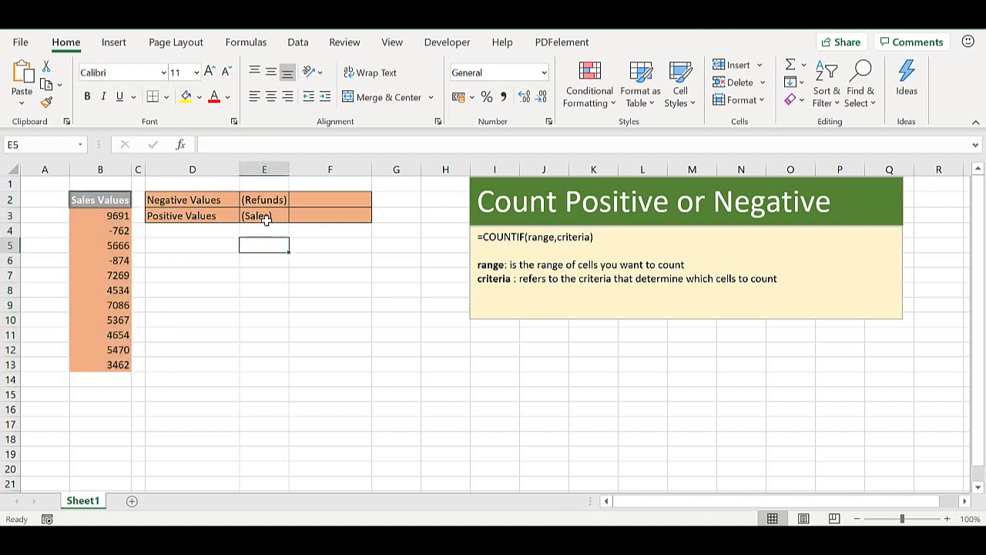
click(264, 216)
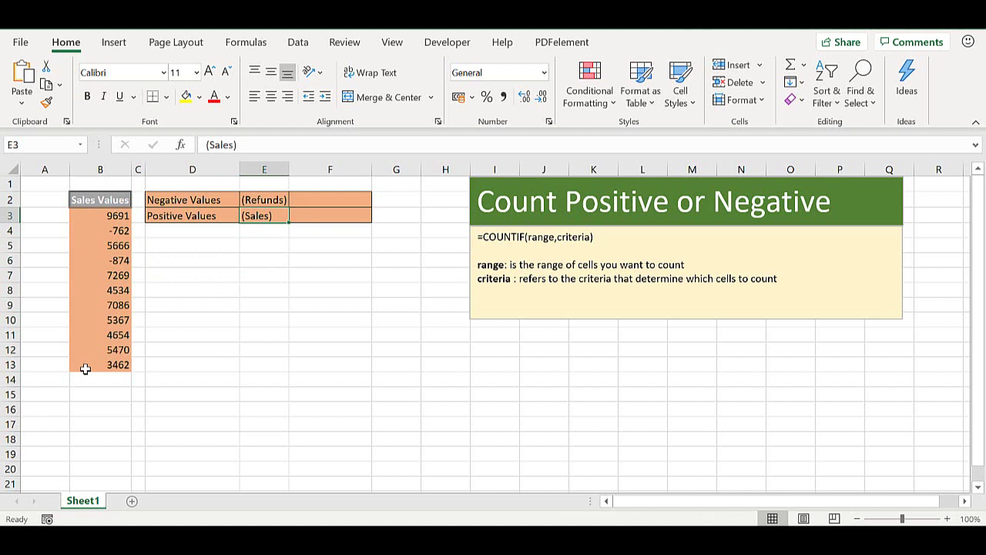
click(186, 274)
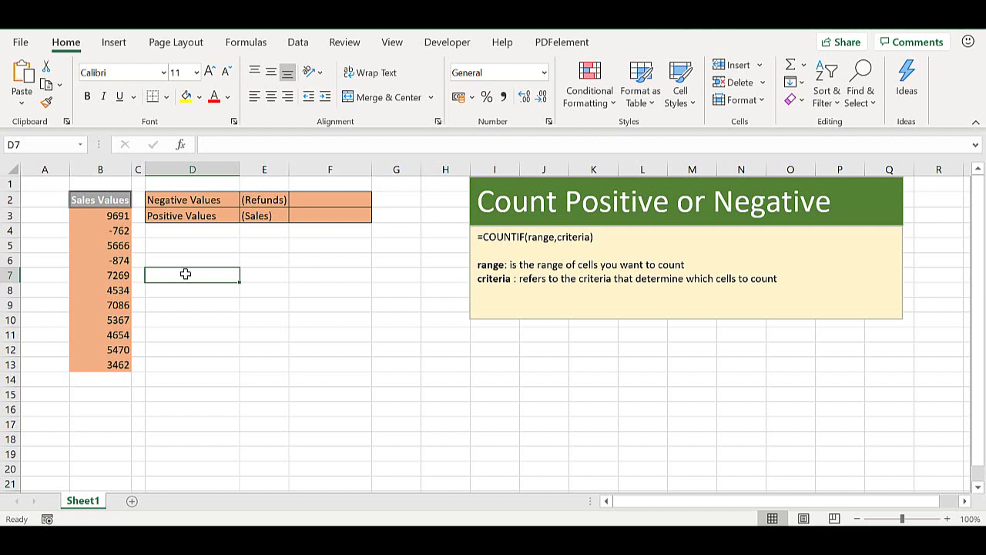
key(Up)
key(Up)
key(Up)
key(Up)
key(Up)
key(Right)
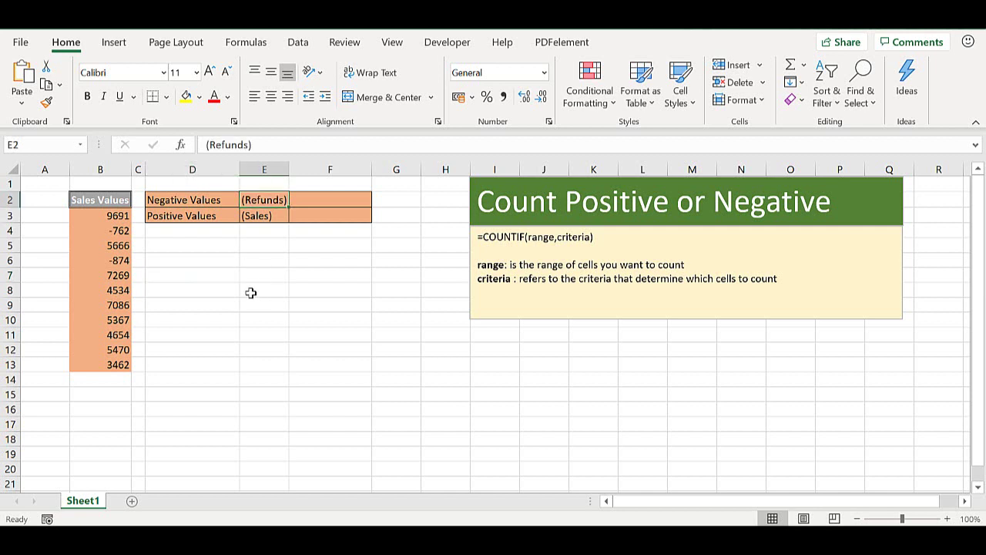
drag(116, 216, 128, 365)
click(277, 200)
click(308, 200)
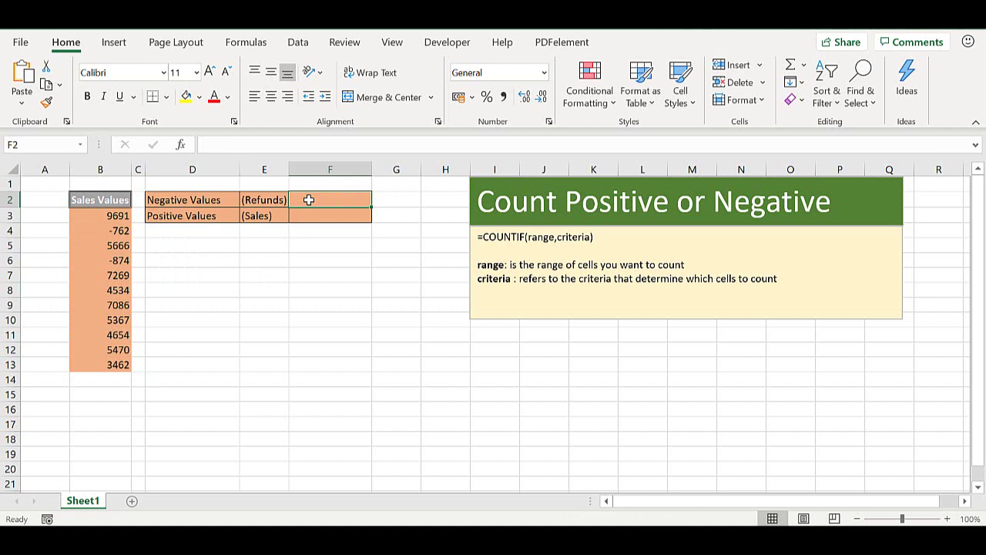
click(312, 230)
click(275, 275)
click(225, 247)
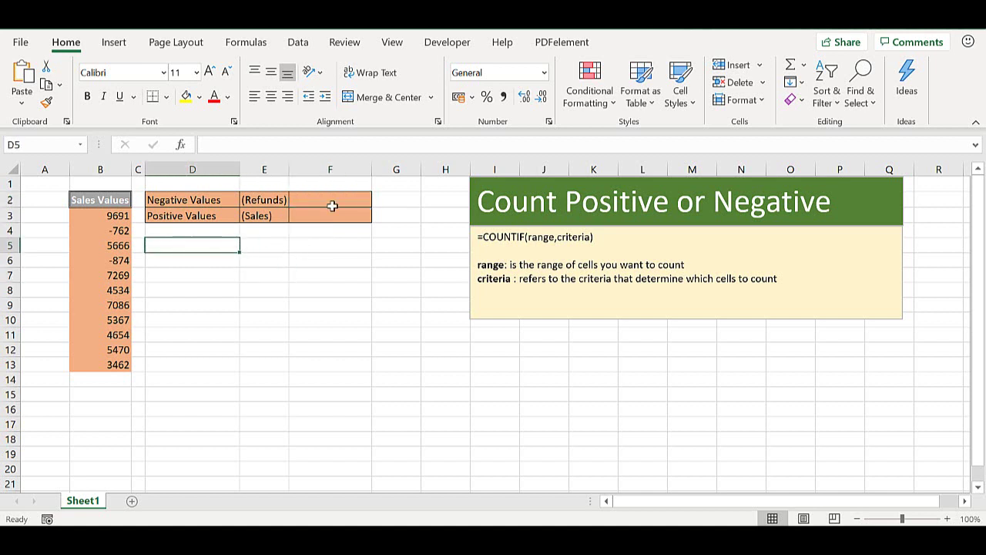
- Count the negative sales values in F2 with the formula =COUNTIF(B3:B13,"<0")
click(333, 203)
text(=)
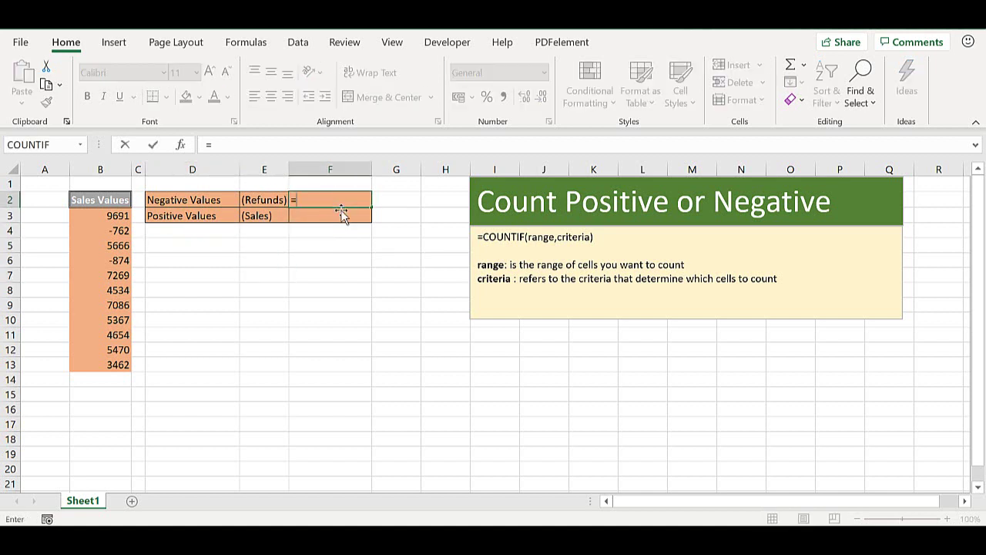
text(OUNC)
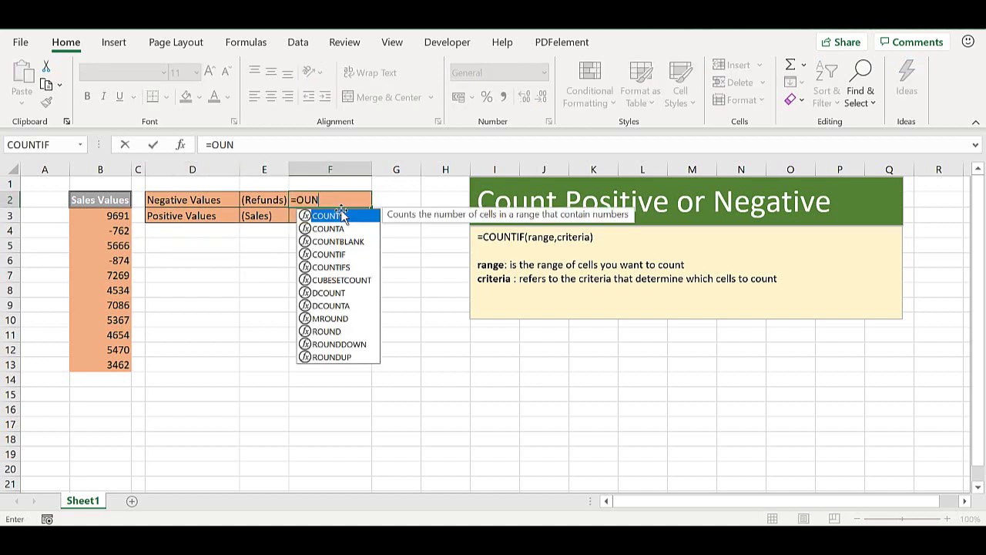
key(BackSpace)
key(BackSpace)
key(BackSpace)
key(BackSpace)
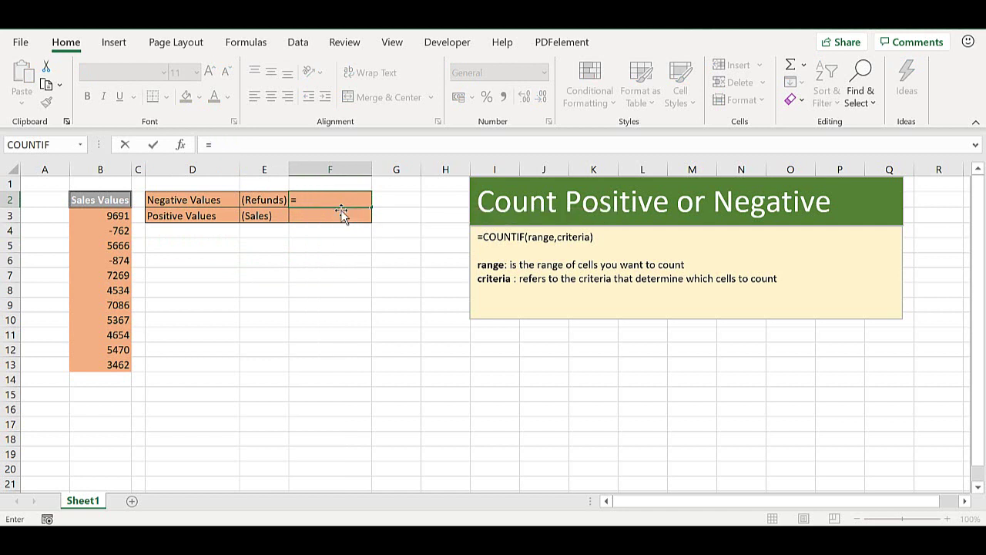
text(COUNTIF()
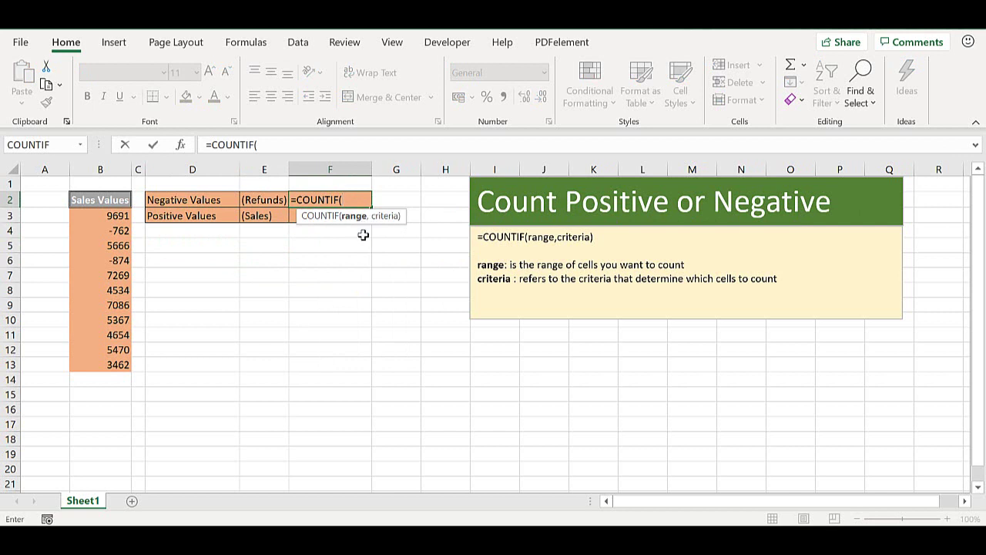
drag(99, 215, 104, 365)
text(,"<)
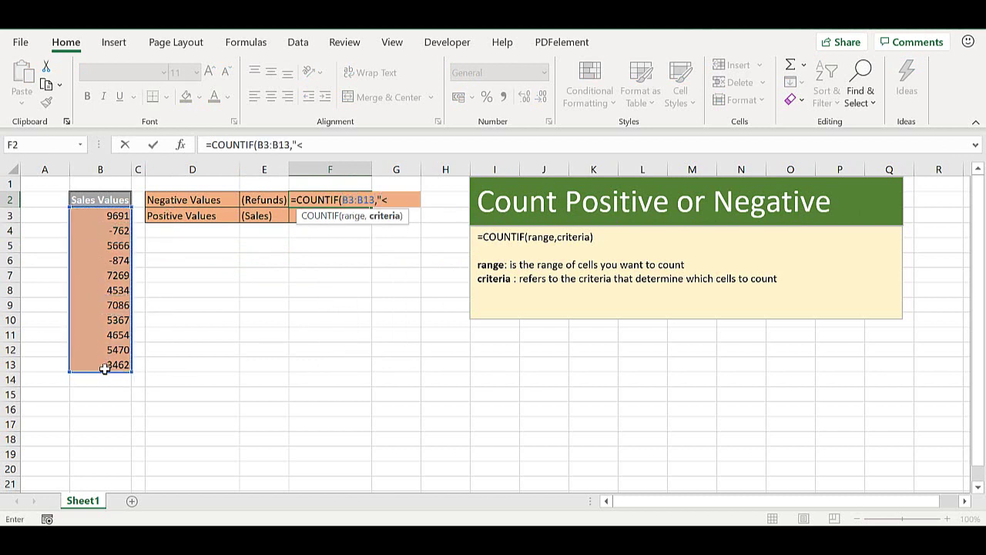
text(0"))
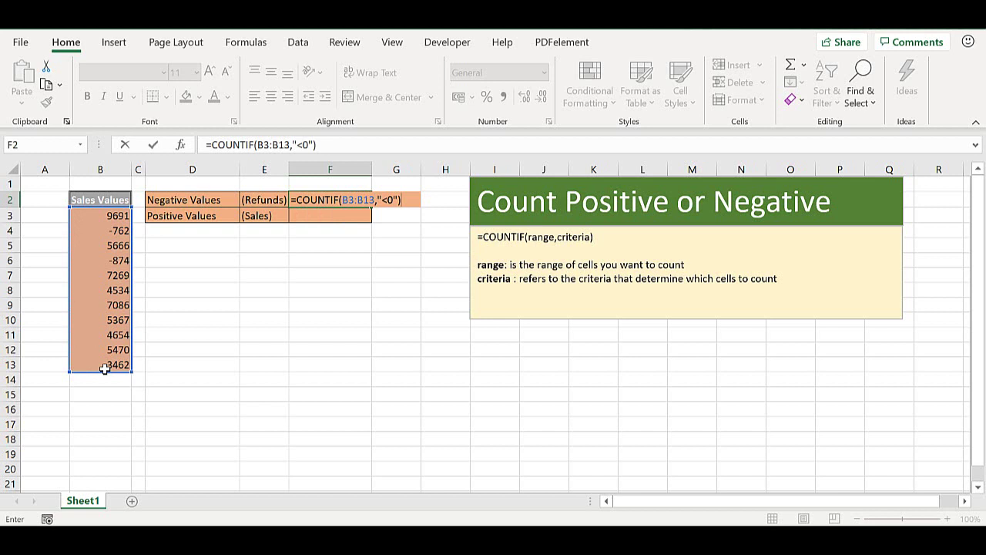
key(Return)
- Check the negative entries in the Sales Values column against F2 and inspect the criteria argument of its formula
click(106, 260)
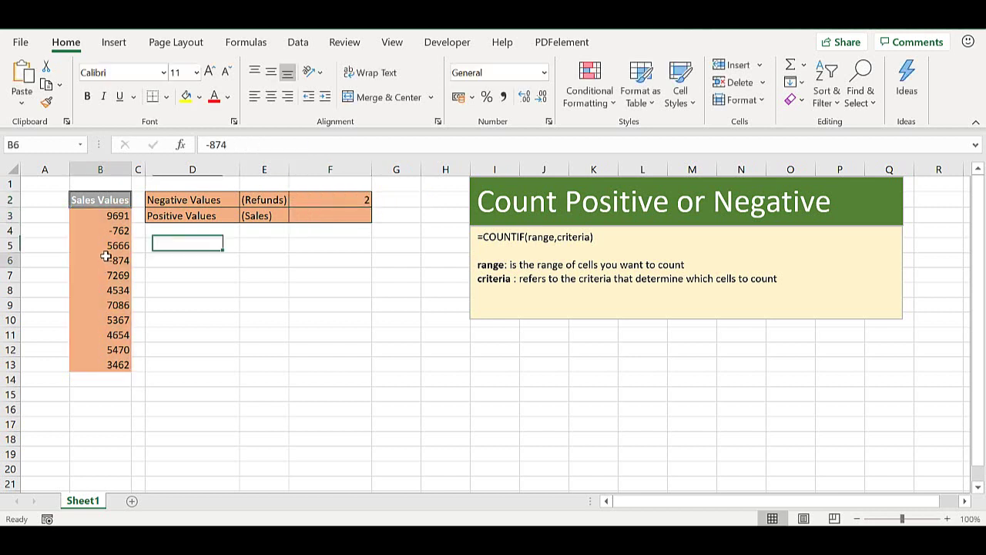
click(107, 231)
click(111, 262)
click(321, 200)
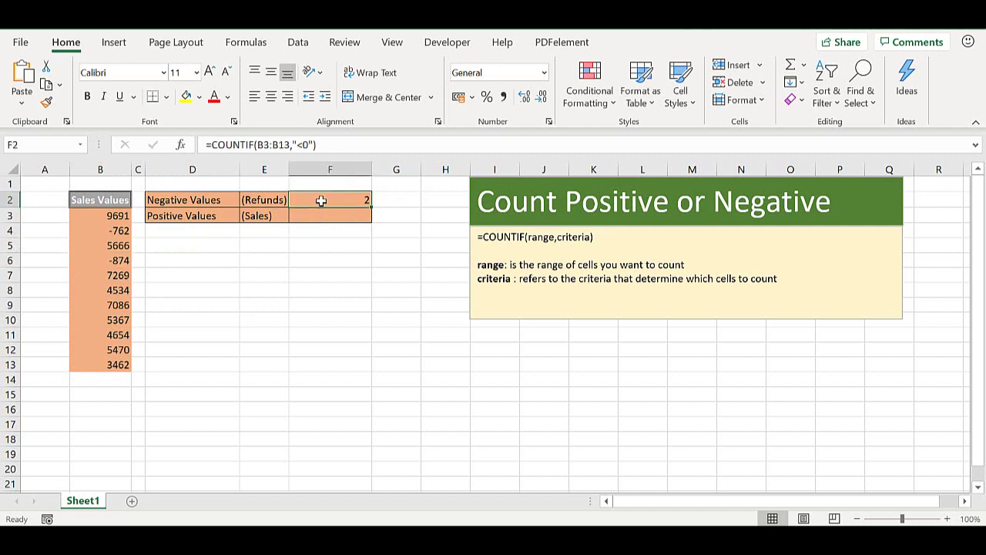
click(311, 145)
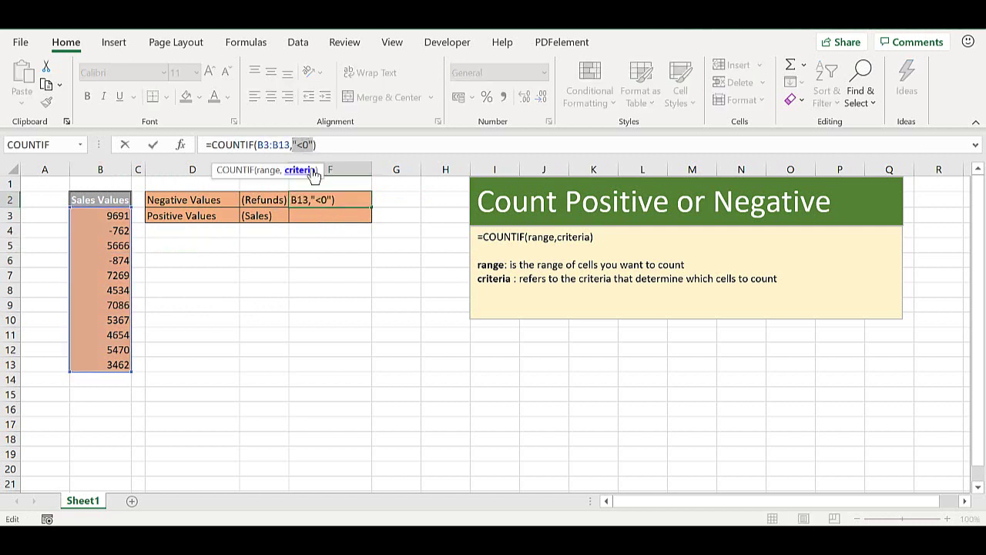
key(Tab)
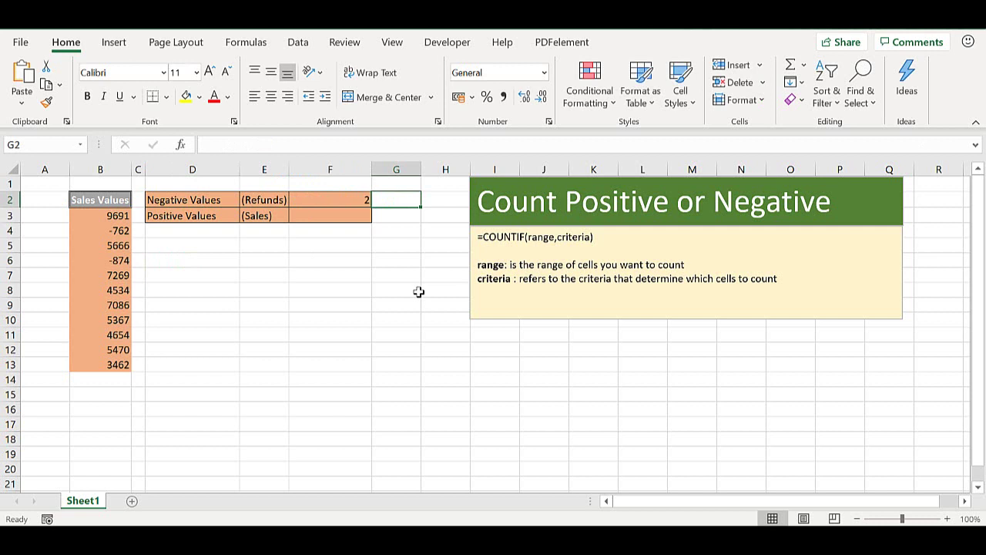
- Enter 0 in cell D6 as the threshold value
click(185, 260)
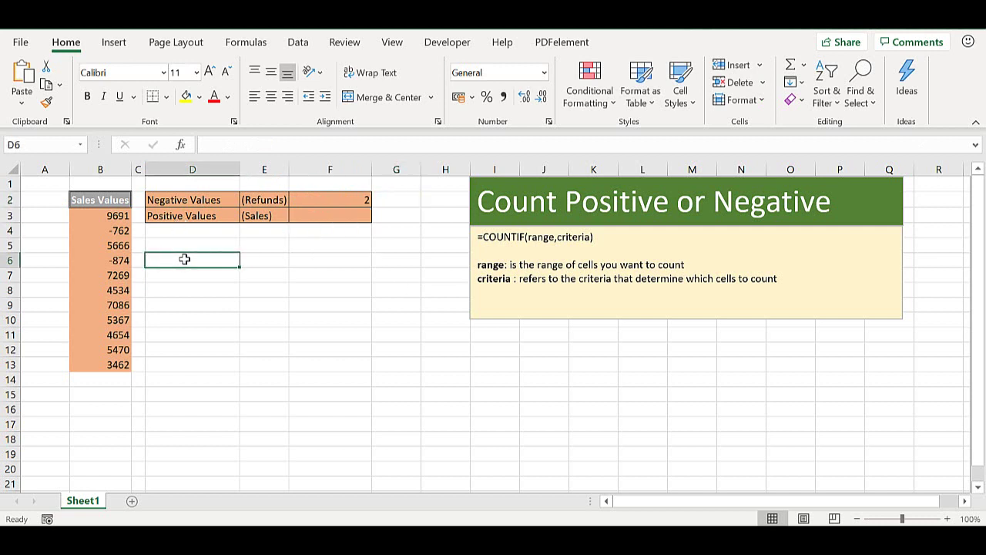
text(0)
key(Return)
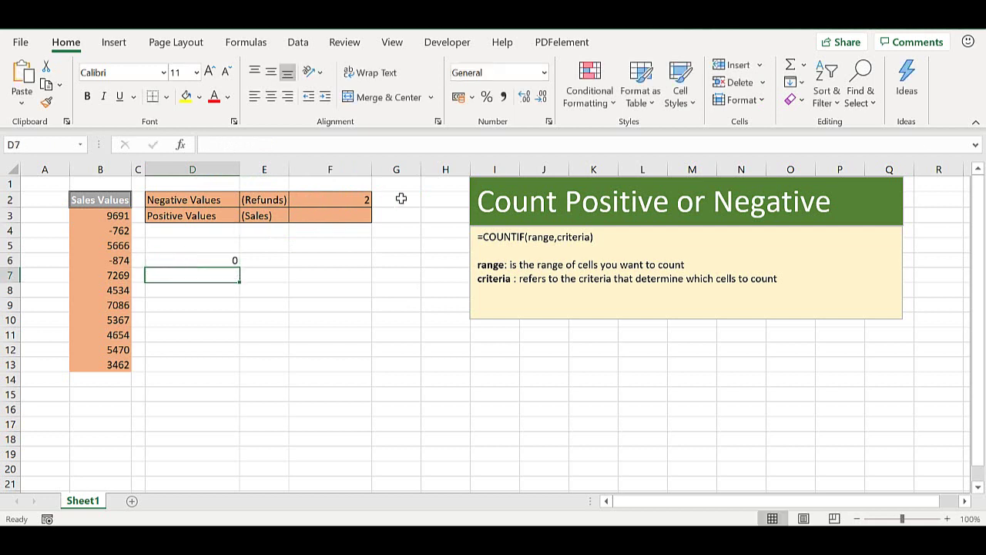
- Count the negative values in G2 with =COUNTIF(B3:B13,"<"&D6), referencing the threshold cell, and compare it with the formula in F2
click(401, 199)
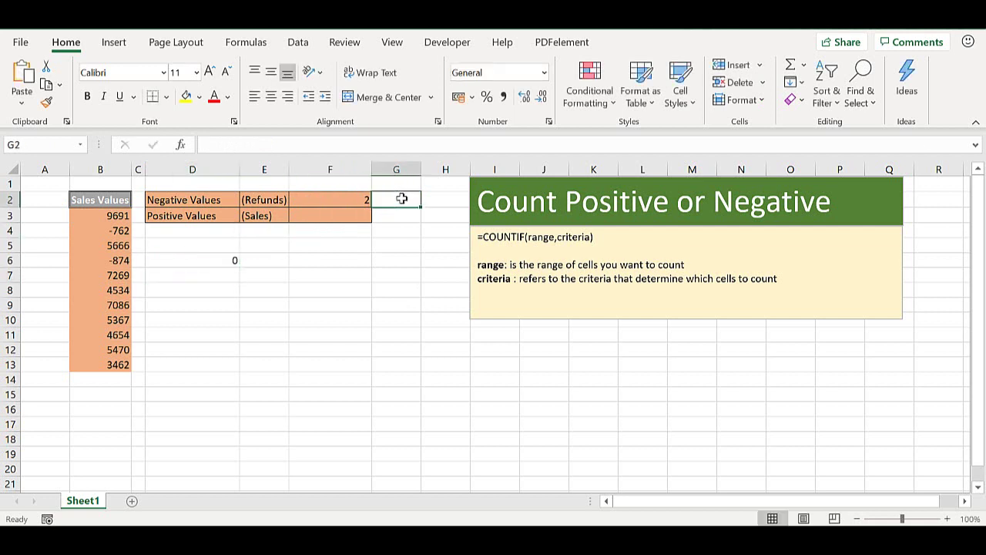
text(=COUNT)
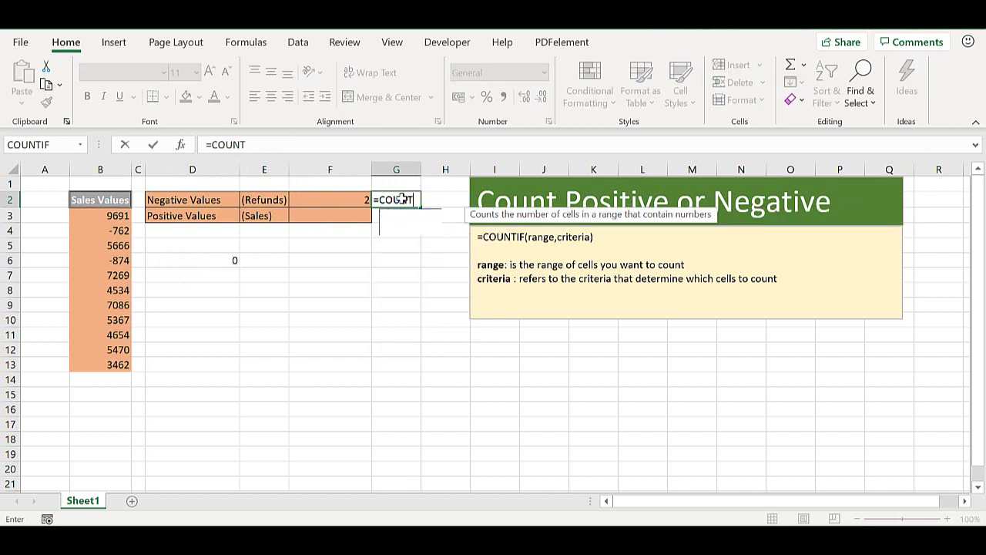
text(IF()
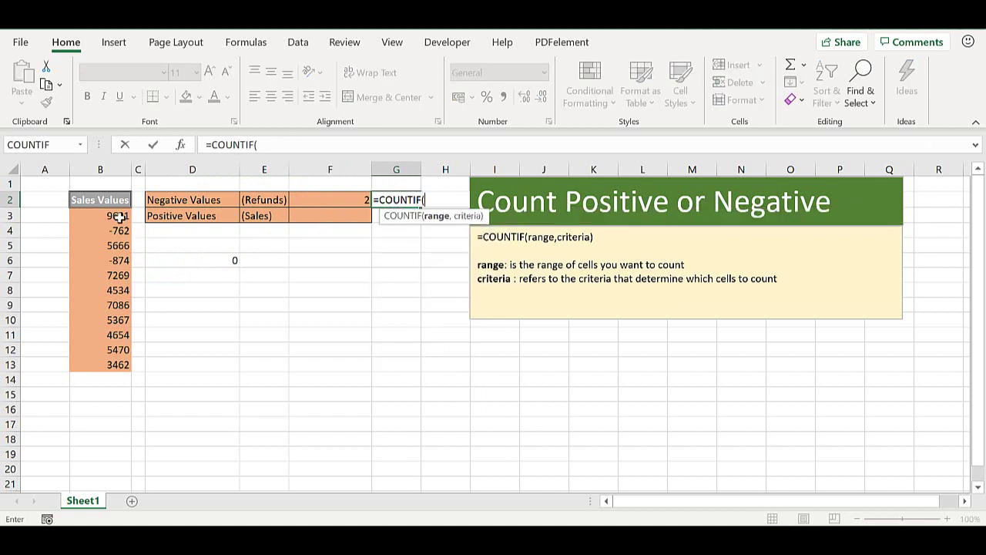
drag(119, 217, 118, 362)
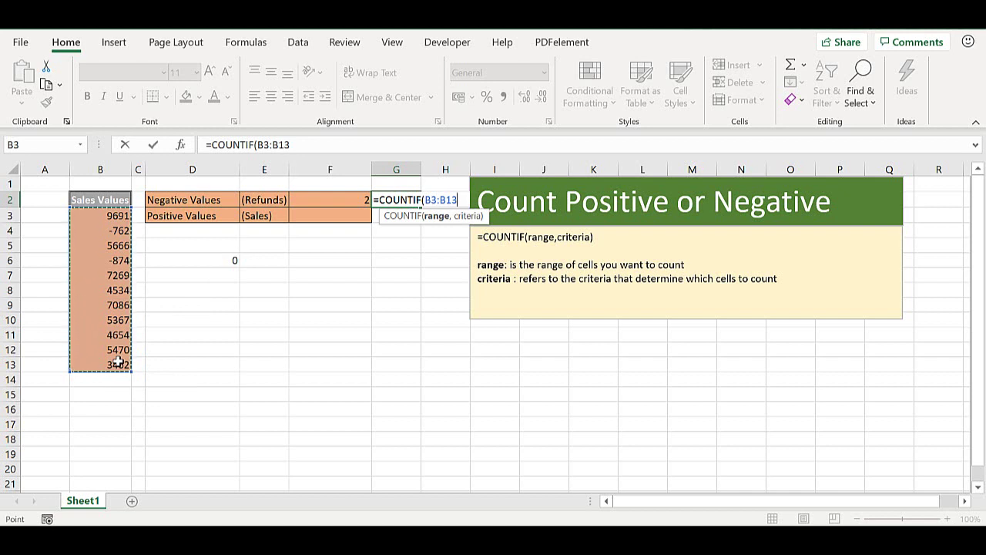
text(,)
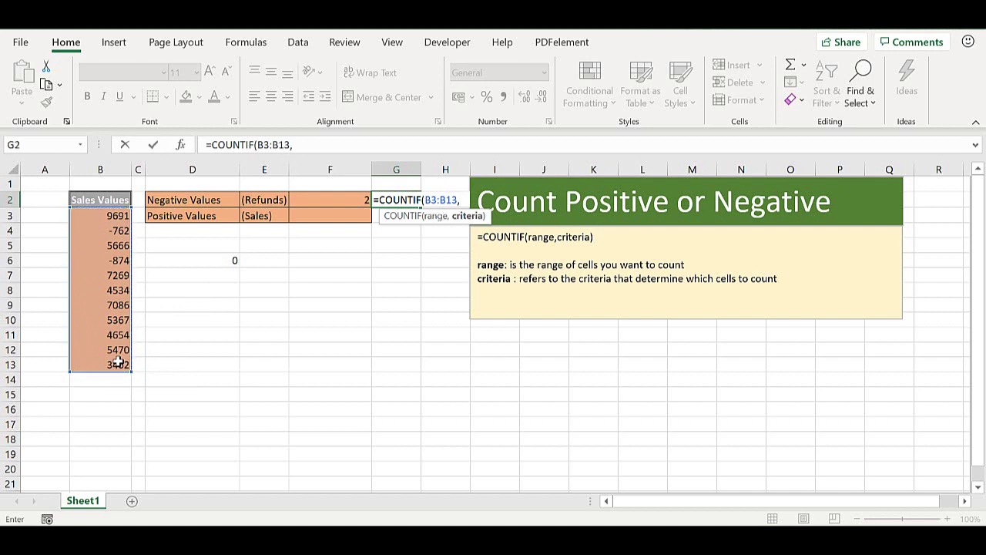
click(356, 144)
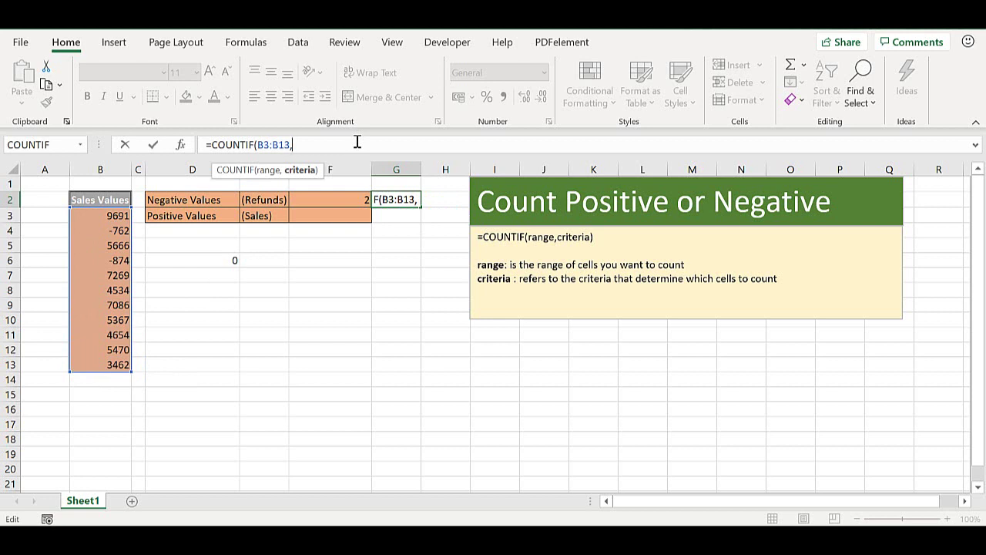
text("<"&)
click(213, 260)
text())
key(Return)
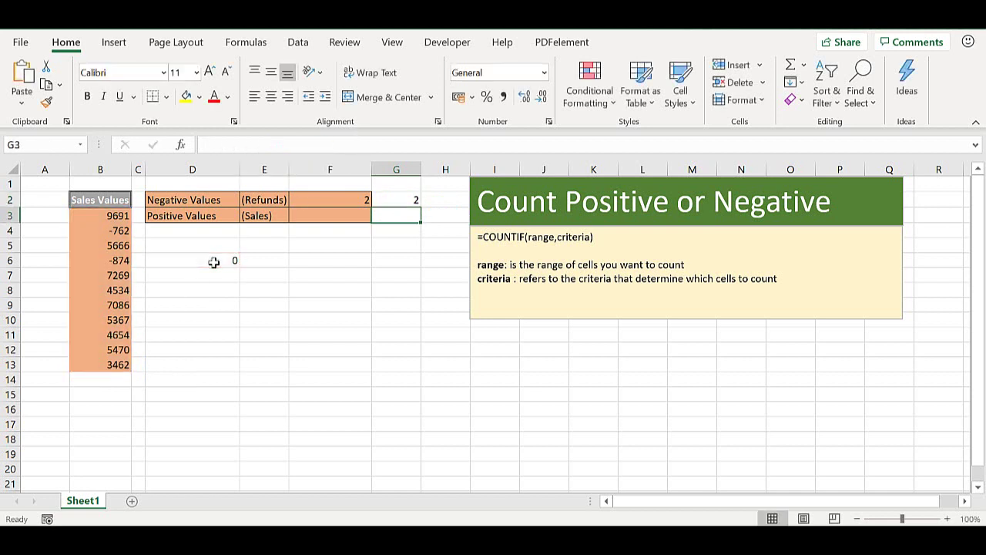
click(413, 197)
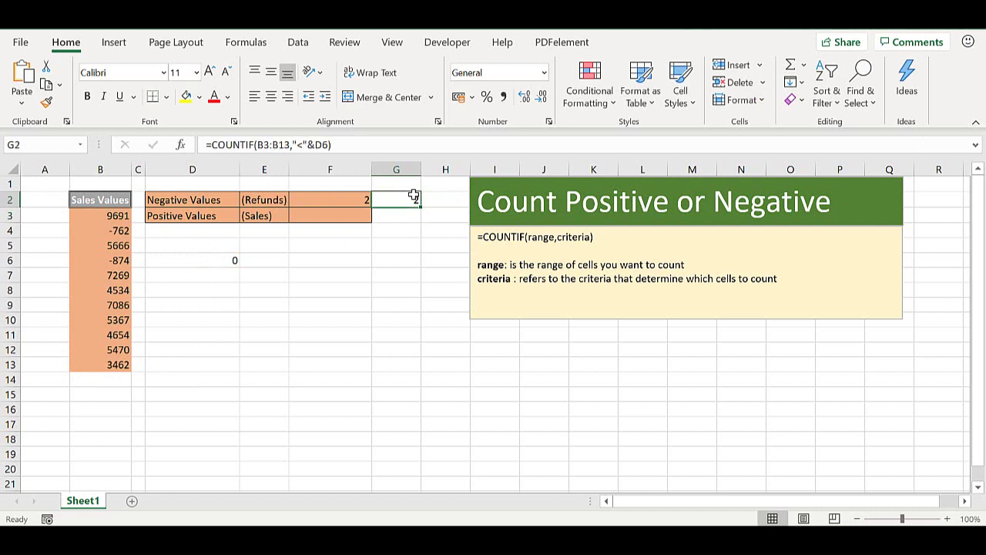
click(331, 201)
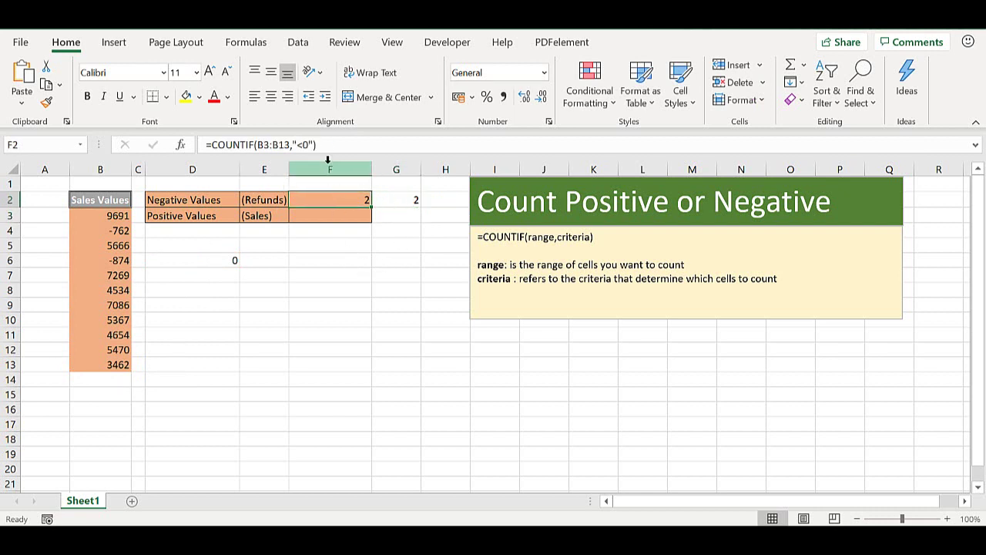
click(404, 201)
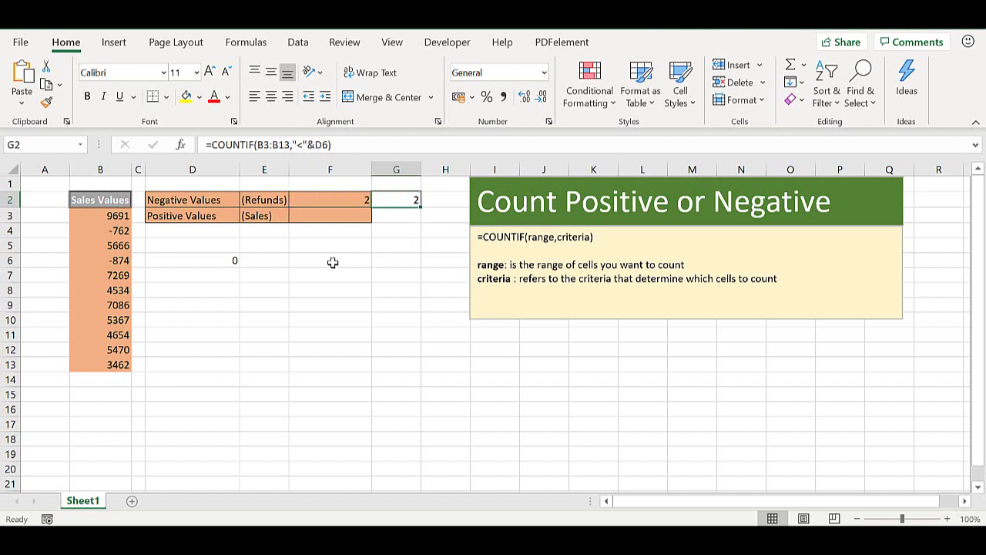
- Count the positive sales values in F3 with the formula =COUNTIF(B3:B13,">0")
key(Left)
key(Down)
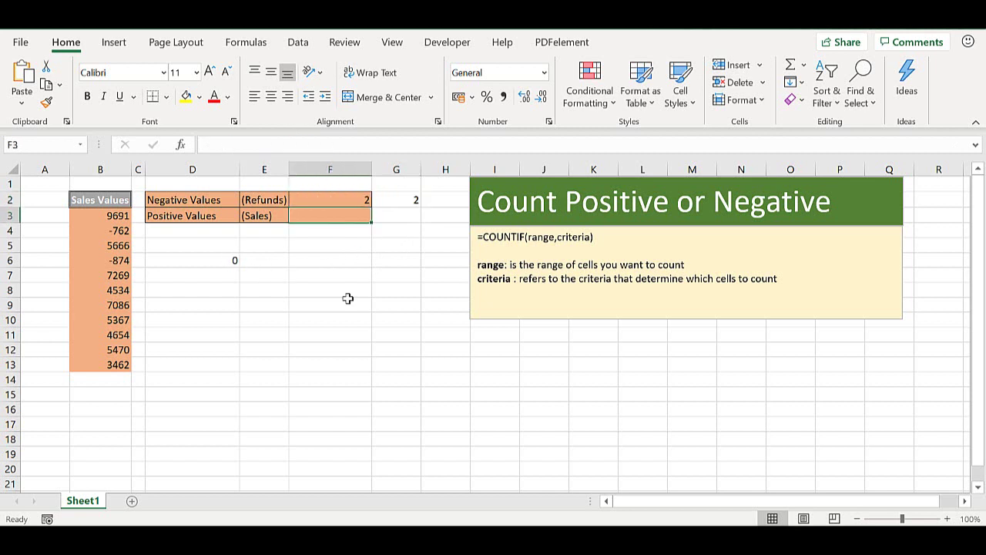
text(=COUN)
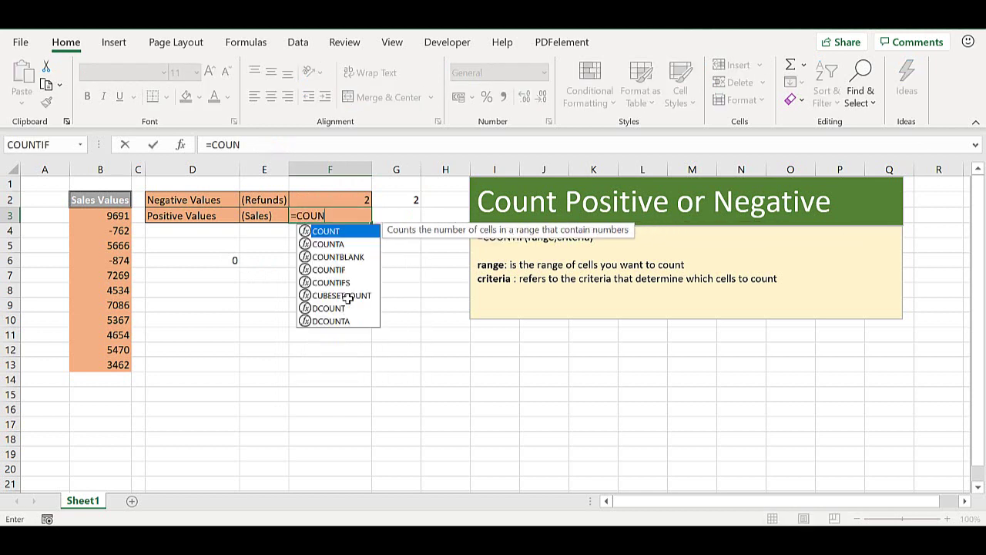
text(TIF()
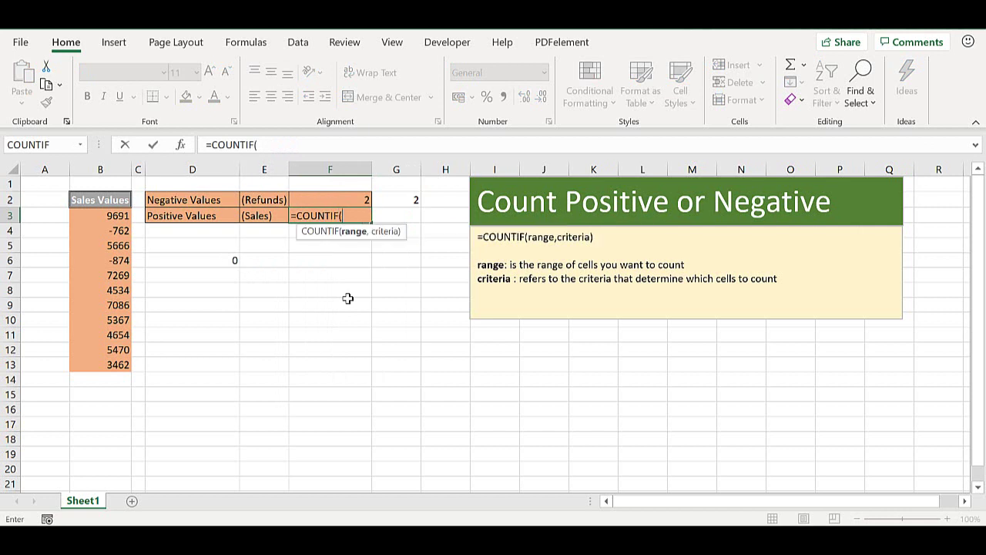
drag(117, 219, 103, 360)
text(,)
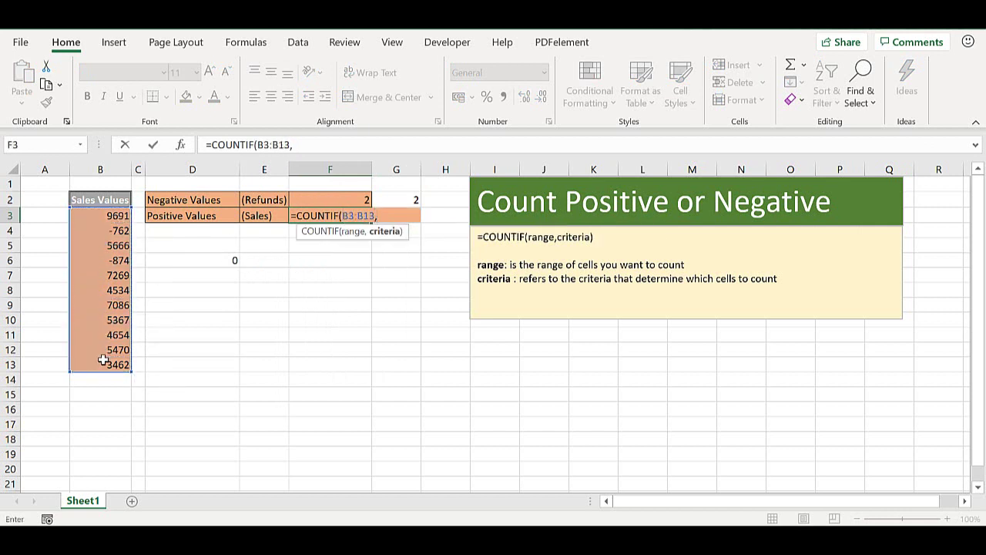
text(">0"))
key(Return)
key(Up)
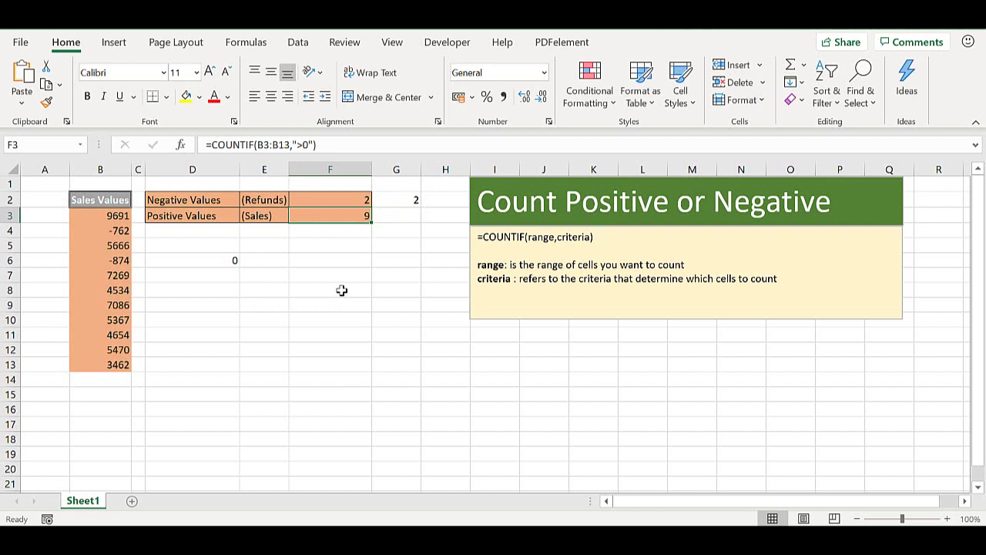
- Count the positive values in G3 with =COUNTIF(B3:B13,">"&D6), referencing the threshold cell, and check the entered formula
click(414, 216)
text(=COUNIT)
key(BackSpace)
key(BackSpace)
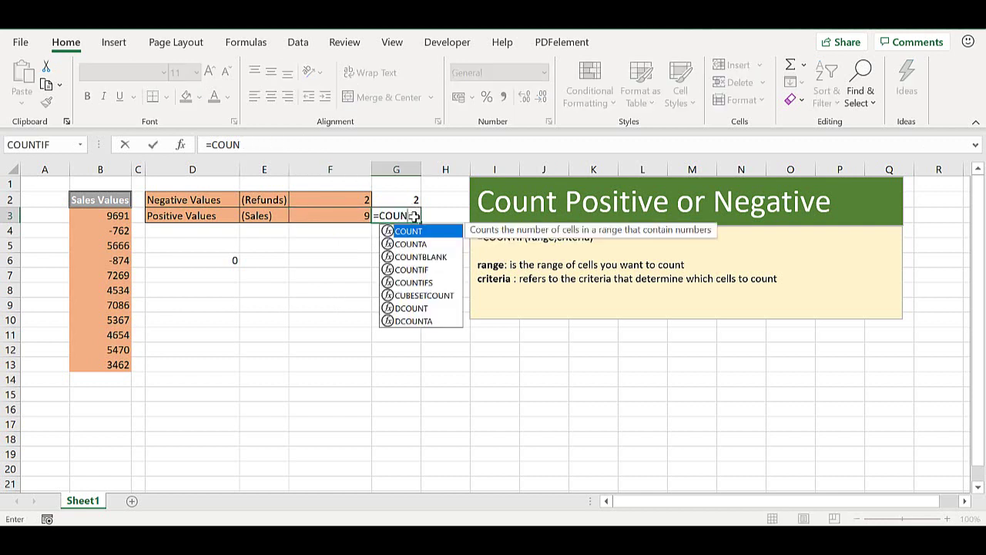
text(TIF()
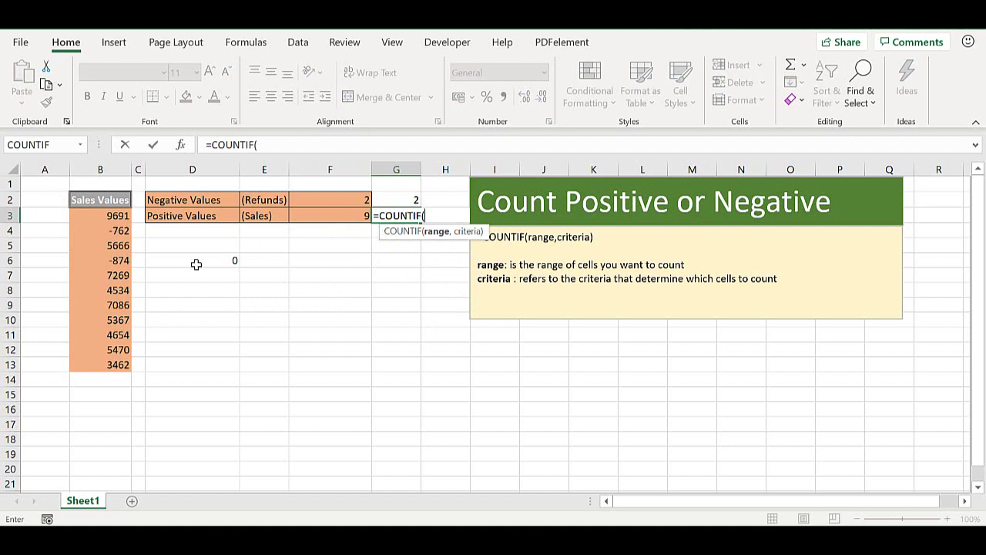
drag(108, 216, 104, 362)
text(,">")
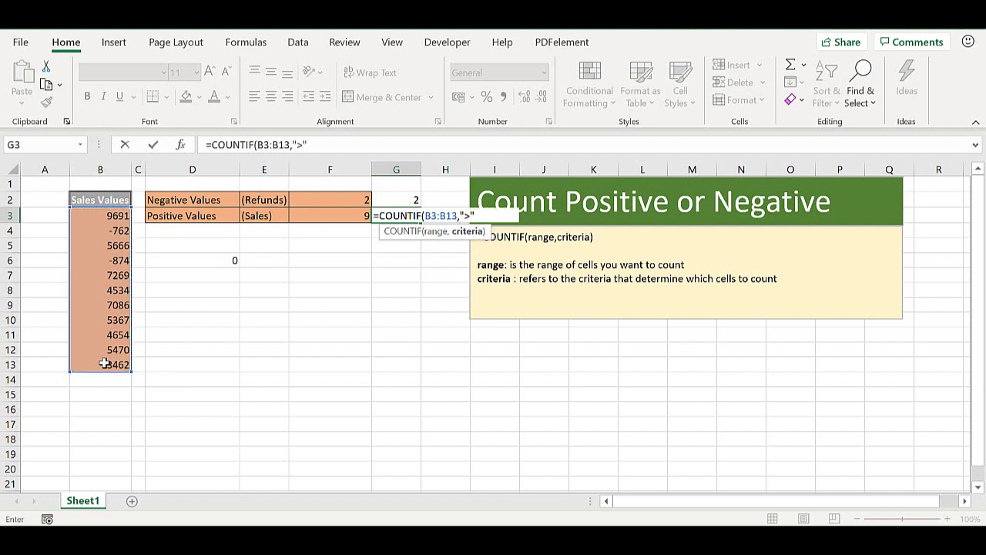
text(&)
click(197, 262)
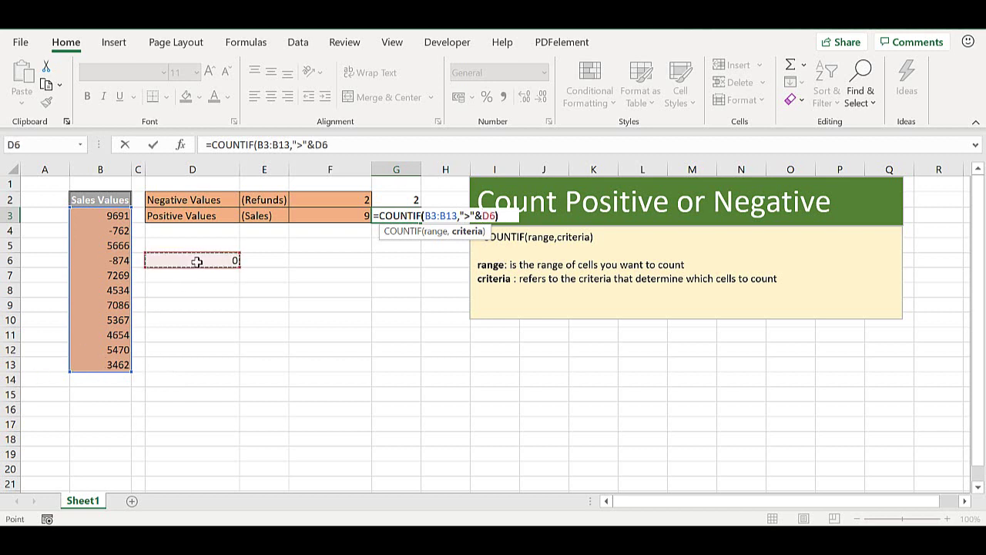
key(Return)
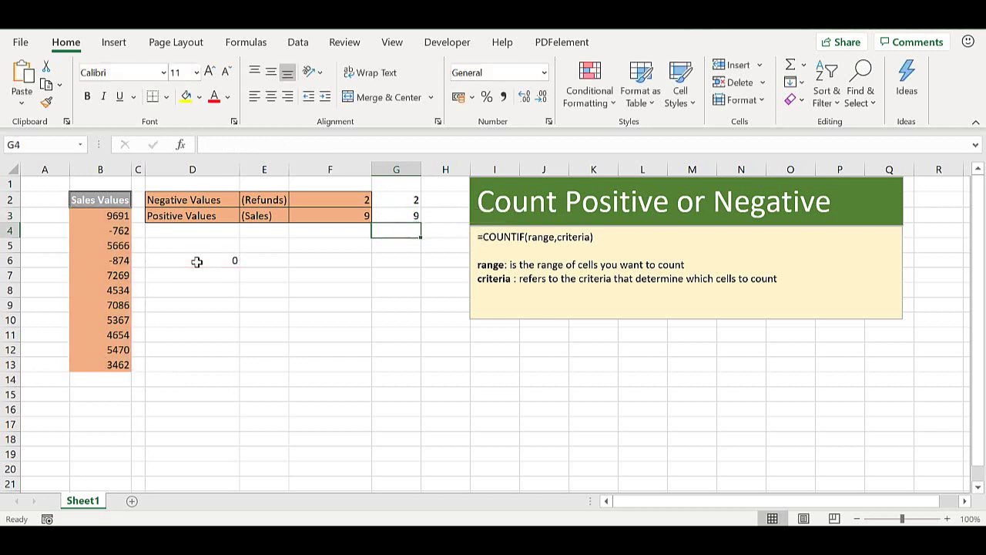
click(395, 212)
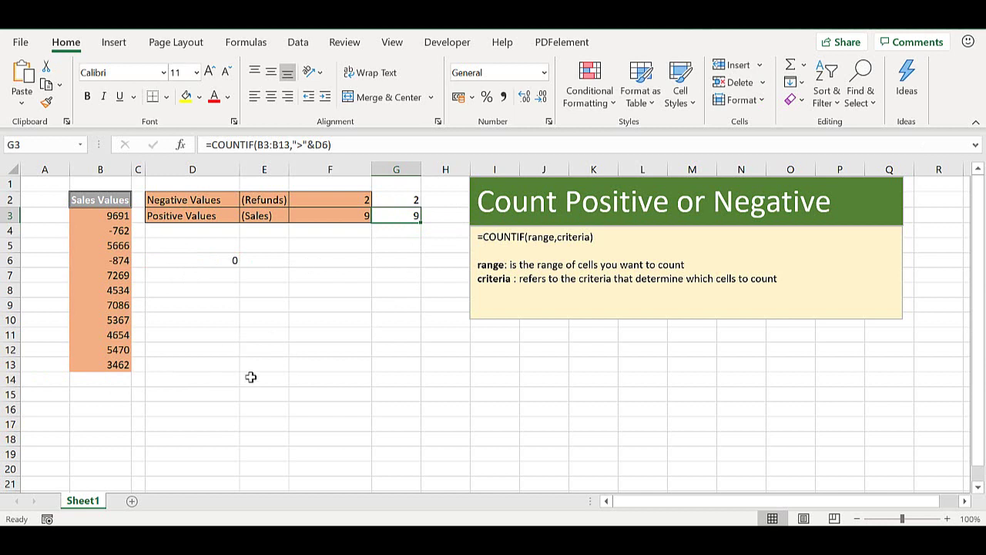
click(259, 289)
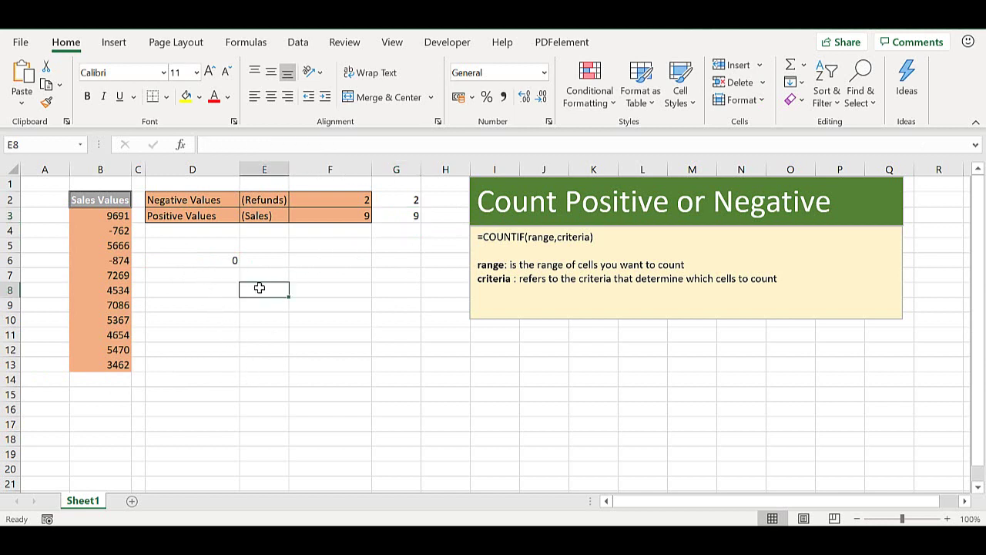